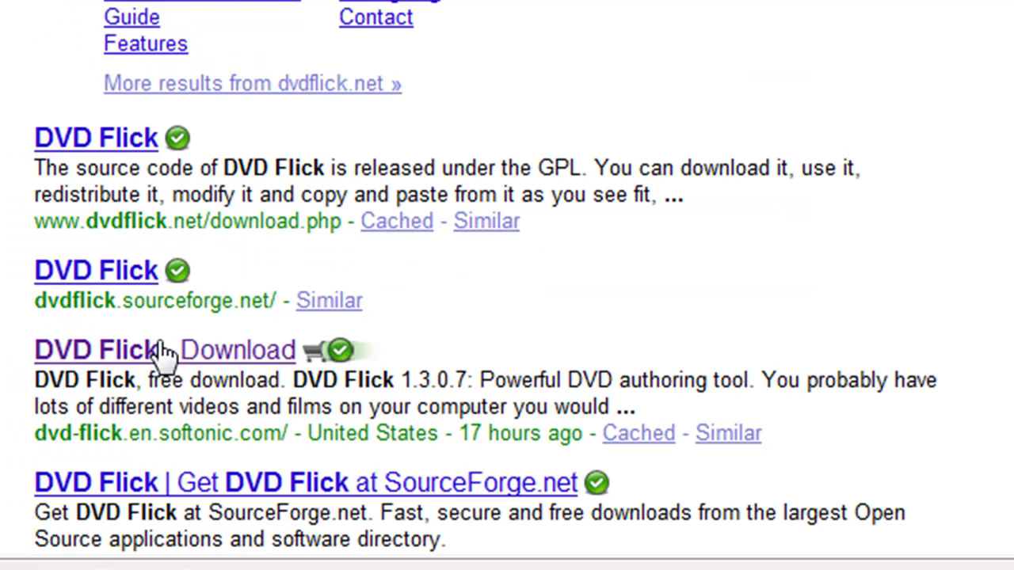
# Open Softonic's DVD Flick 1.3.0.7 download page from the search result.
pyautogui.click(125, 444)
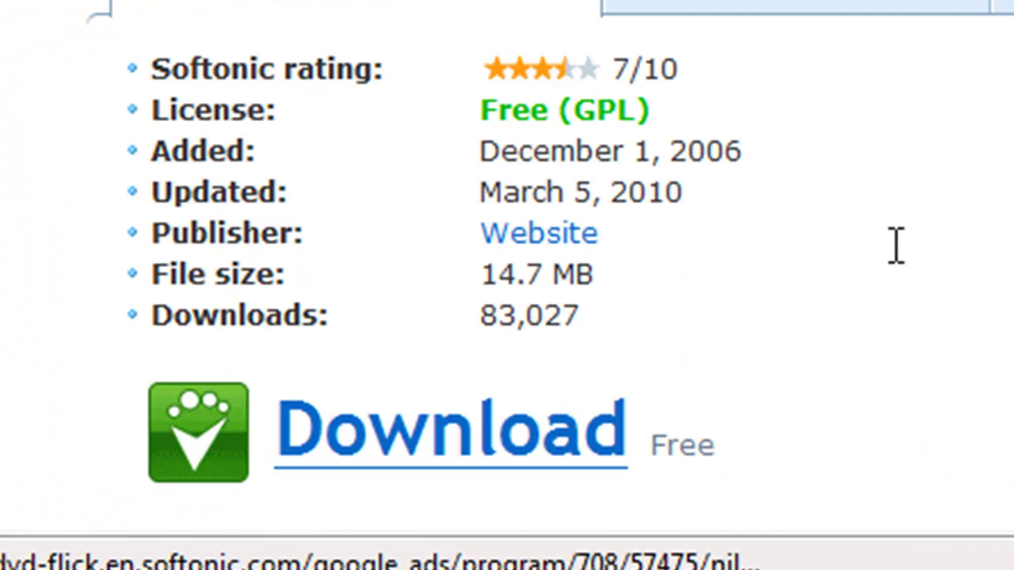
pyautogui.click(430, 436)
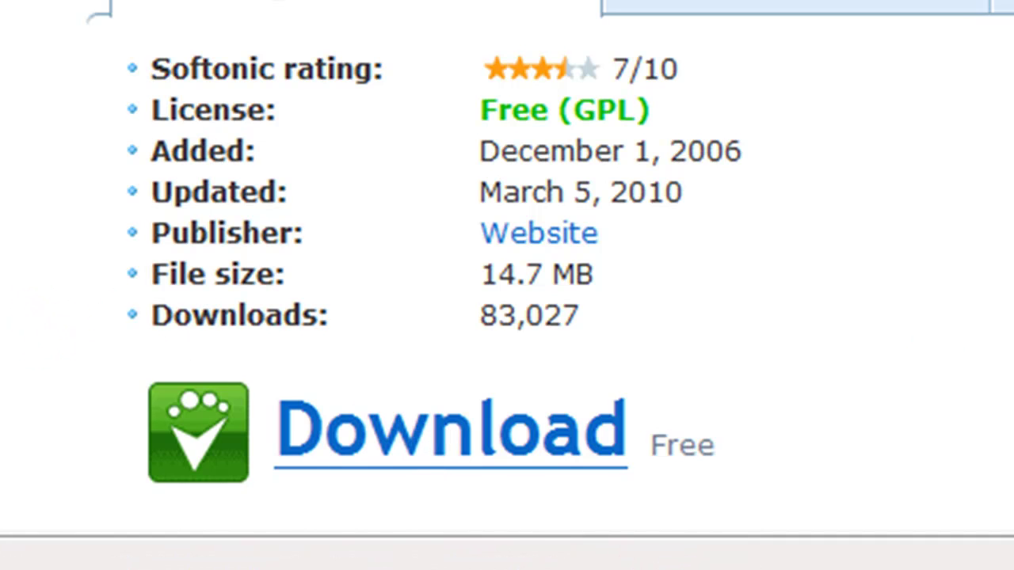
pyautogui.scroll(-3, 507, 317)
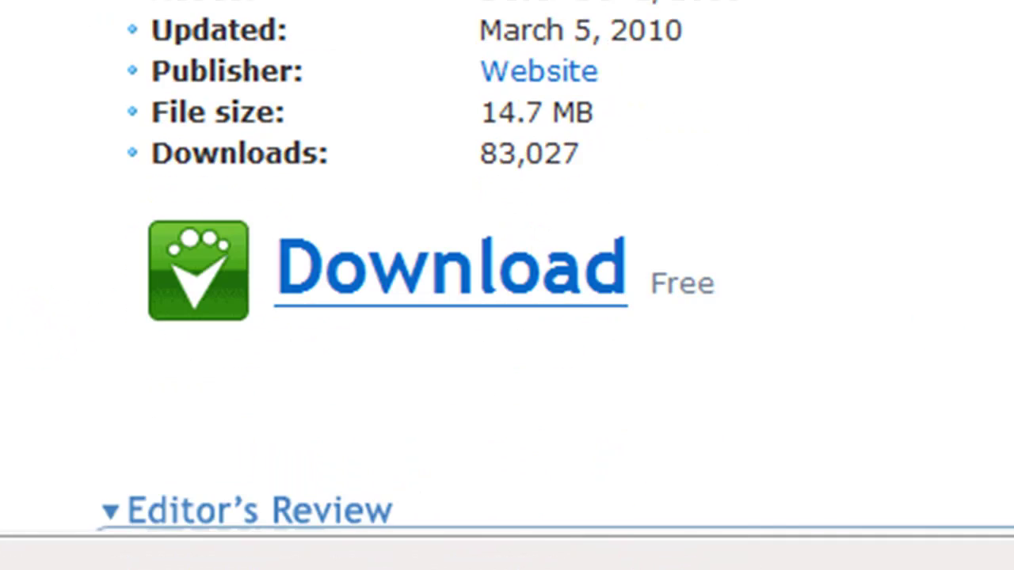
pyautogui.click(564, 295)
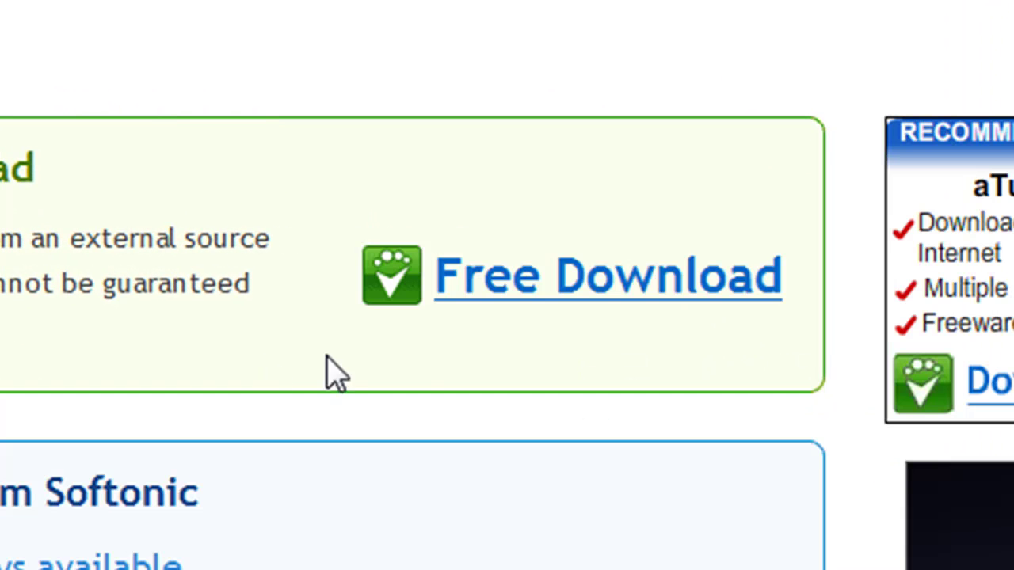
# Download the 14.7MB DVD Flick 1.3.0.7 setup file and run it.
pyautogui.click(574, 282)
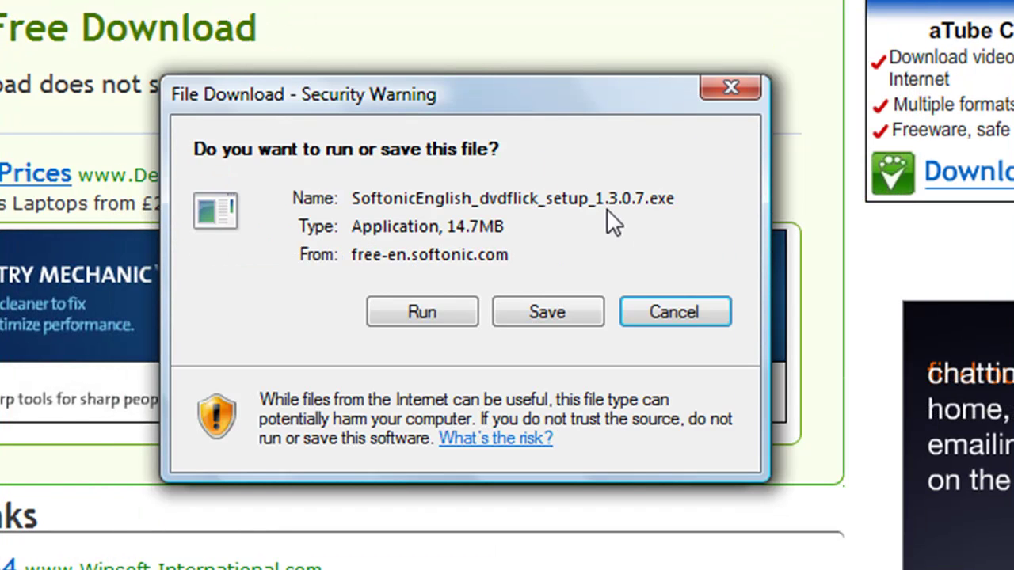
pyautogui.click(440, 307)
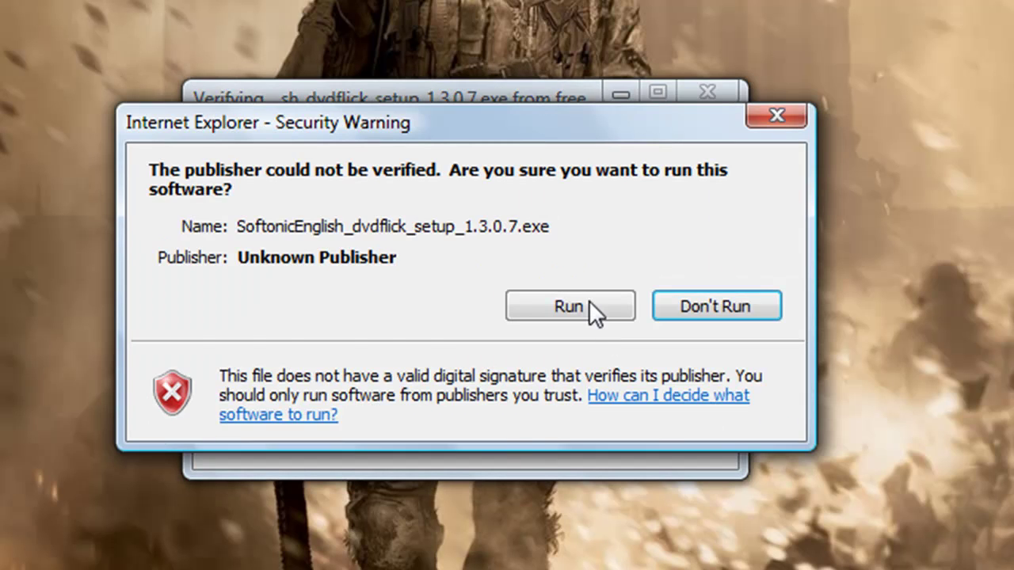
pyautogui.click(589, 302)
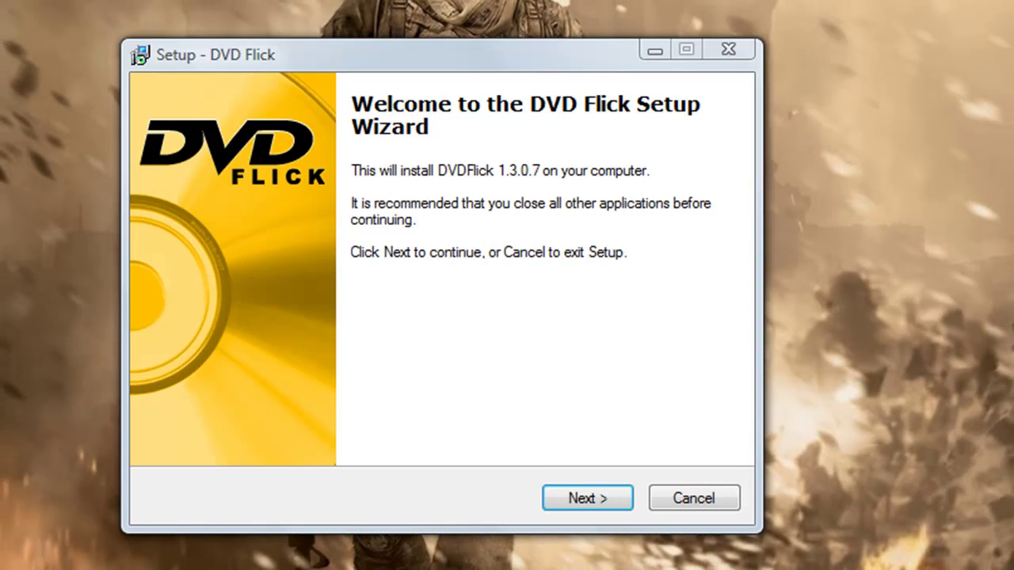
# Install DVD Flick into C:\Program Files\DVD Flick with default shortcuts, desktop icon and file association.
pyautogui.click(604, 496)
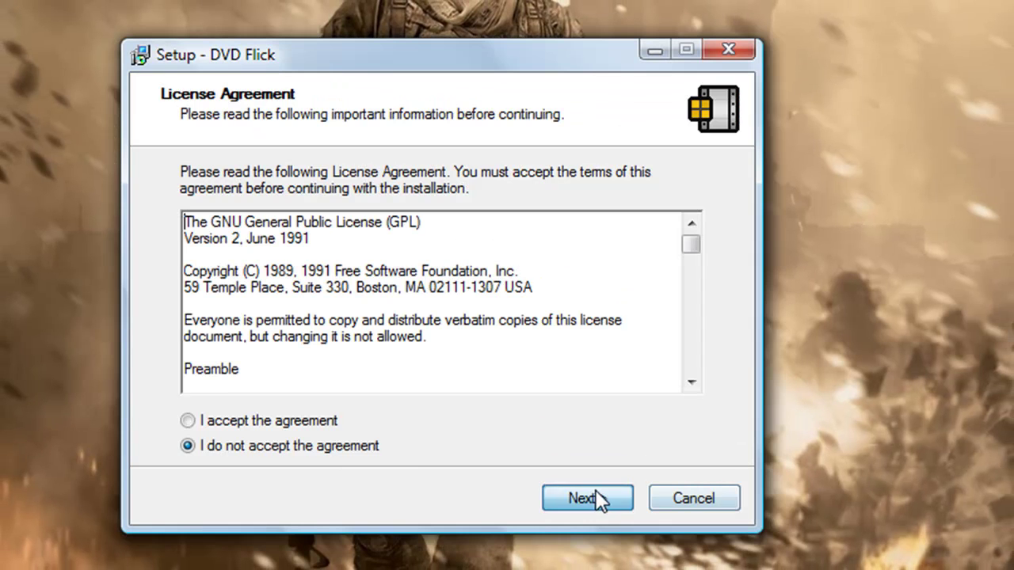
pyautogui.click(372, 420)
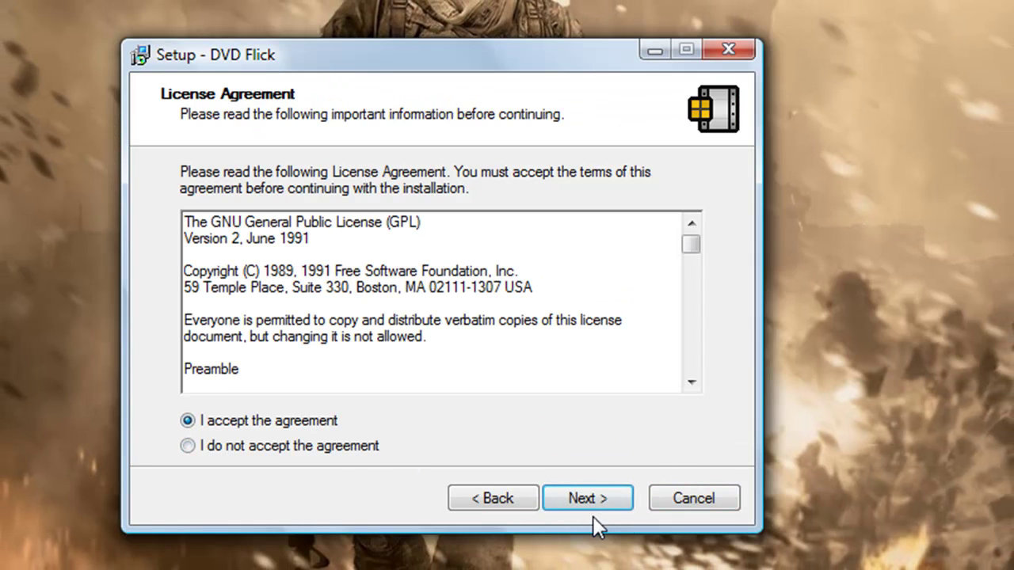
pyautogui.click(588, 496)
pyautogui.click(589, 497)
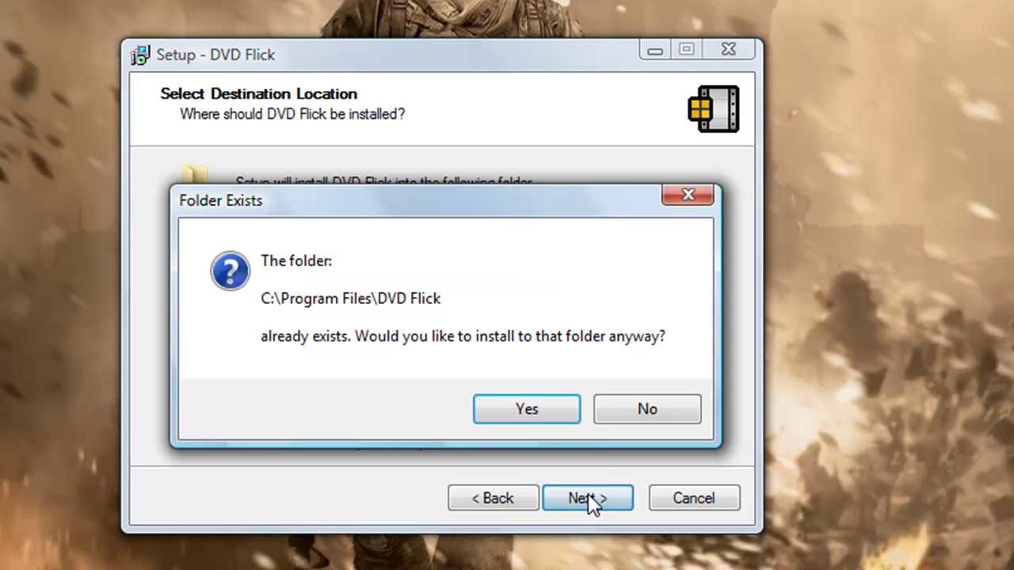
pyautogui.click(532, 408)
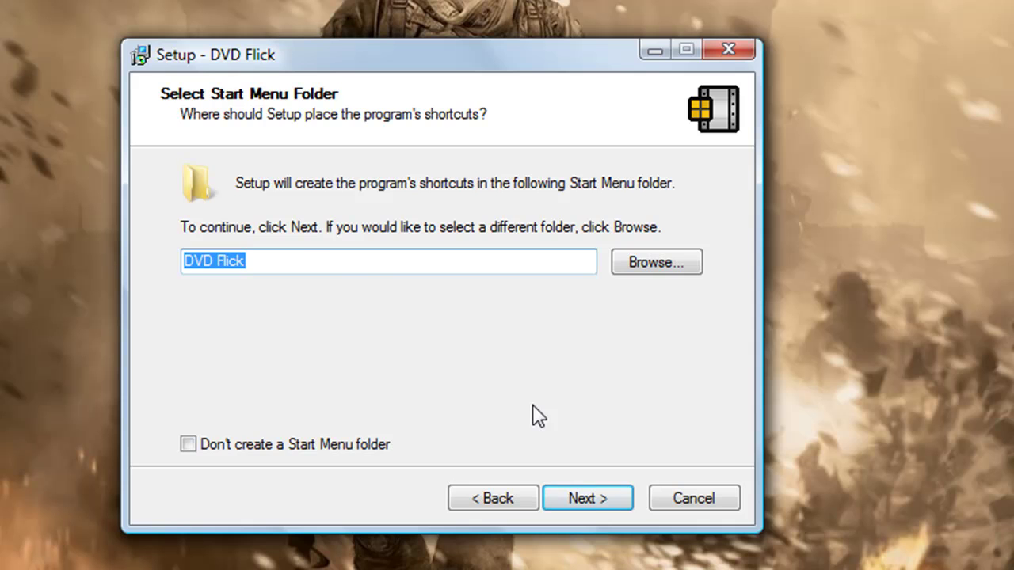
pyautogui.click(589, 499)
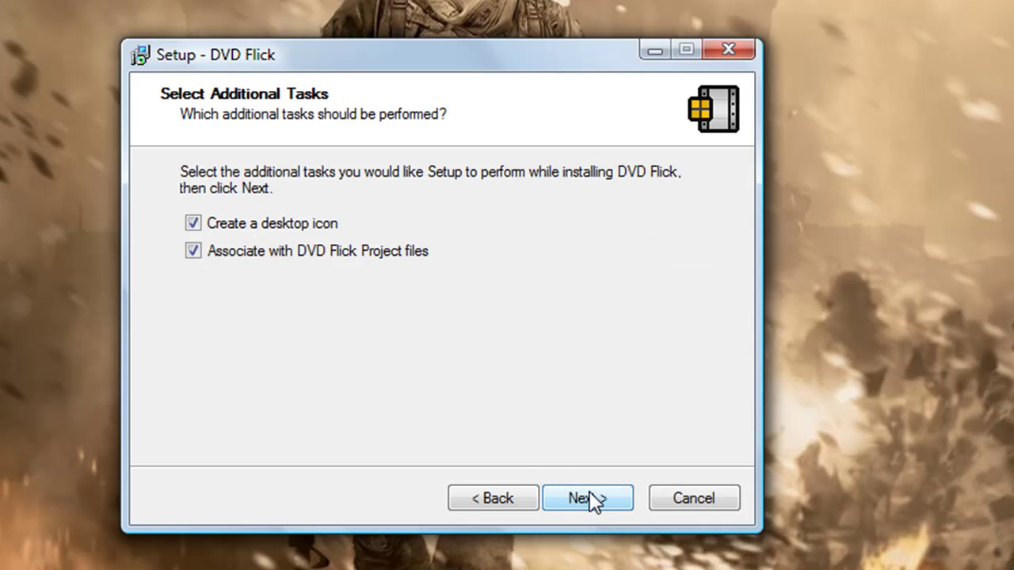
pyautogui.click(589, 494)
pyautogui.click(591, 495)
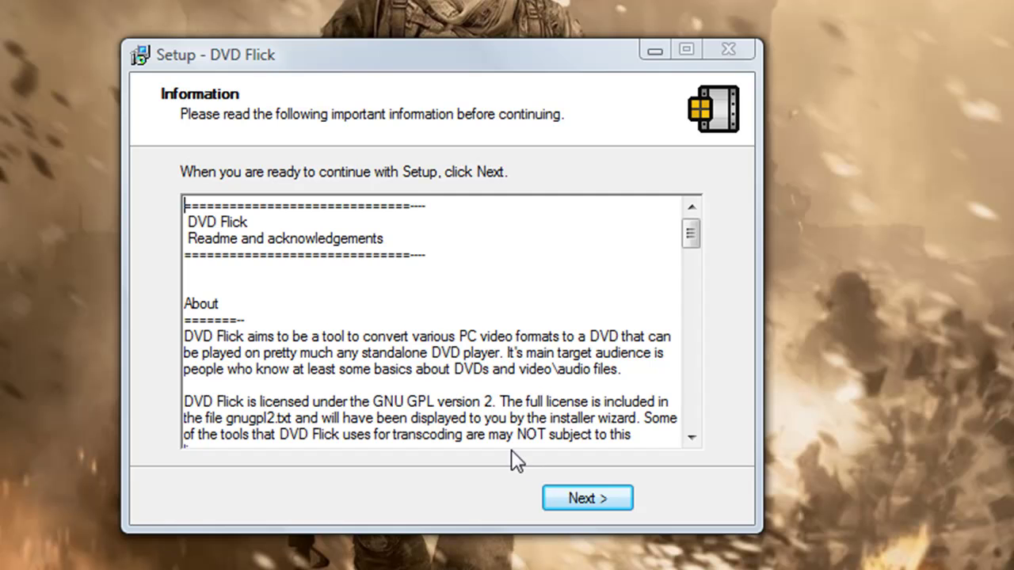
pyautogui.click(557, 497)
pyautogui.click(554, 491)
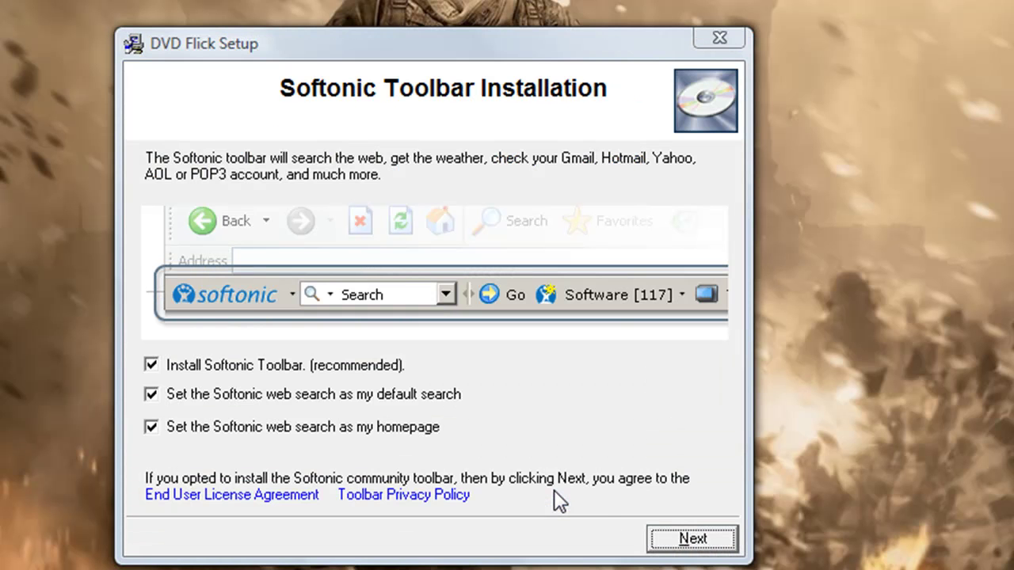
# Decline the Softonic toolbar, default search and homepage offers, then close setup.
pyautogui.click(272, 421)
pyautogui.click(267, 393)
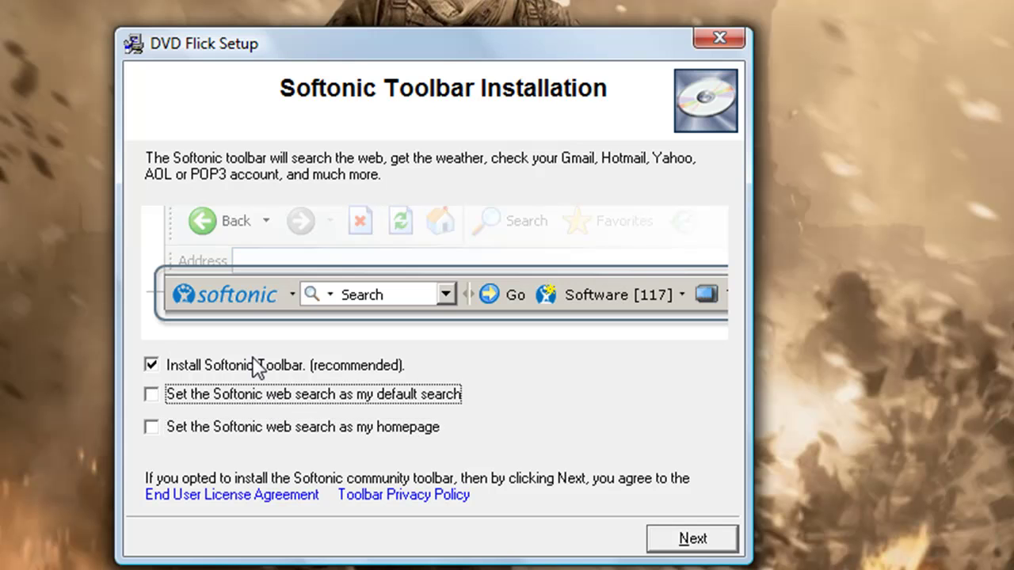
pyautogui.click(263, 366)
pyautogui.click(724, 534)
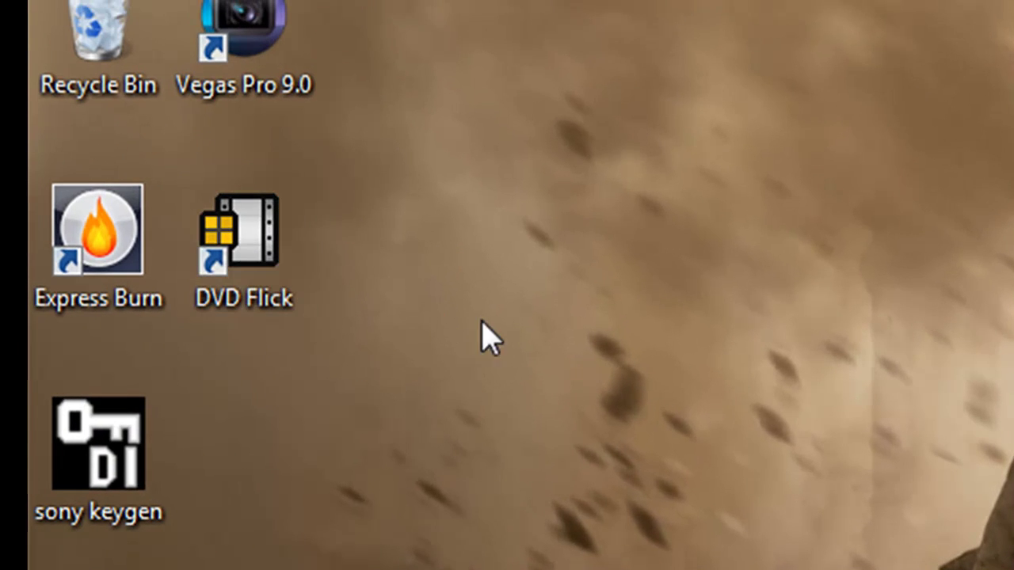
# Launch DVD Flick and add Snakes On A Plane.avi as a 1:45:35 title.
pyautogui.doubleClick(282, 264)
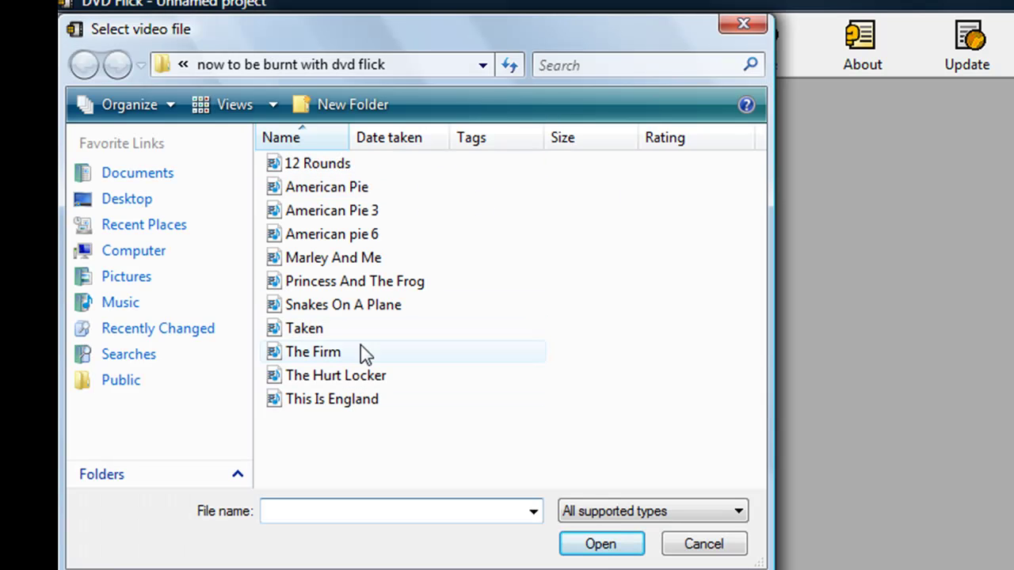
pyautogui.doubleClick(392, 306)
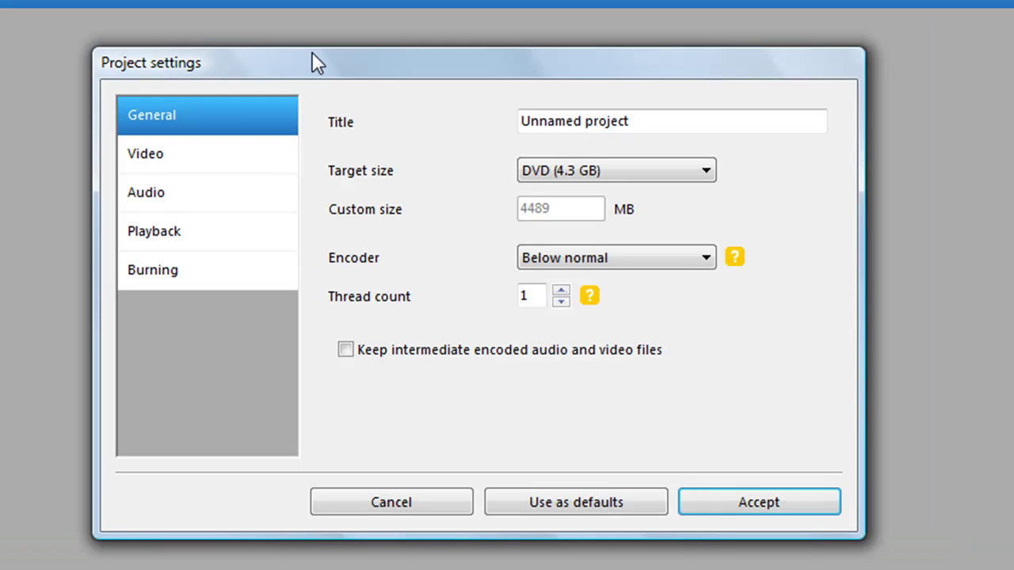
# Replace the old project title with the movie's name, starting with 'S'.
pyautogui.moveTo(672, 124); pyautogui.dragTo(380, 150)
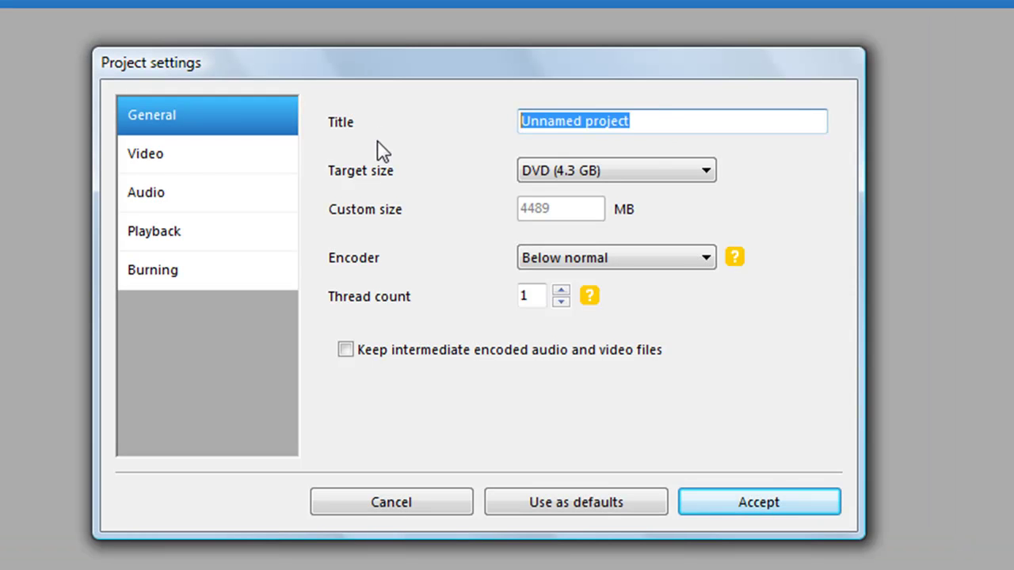
pyautogui.press('BackSpace')
pyautogui.write('Snakes on a plane')
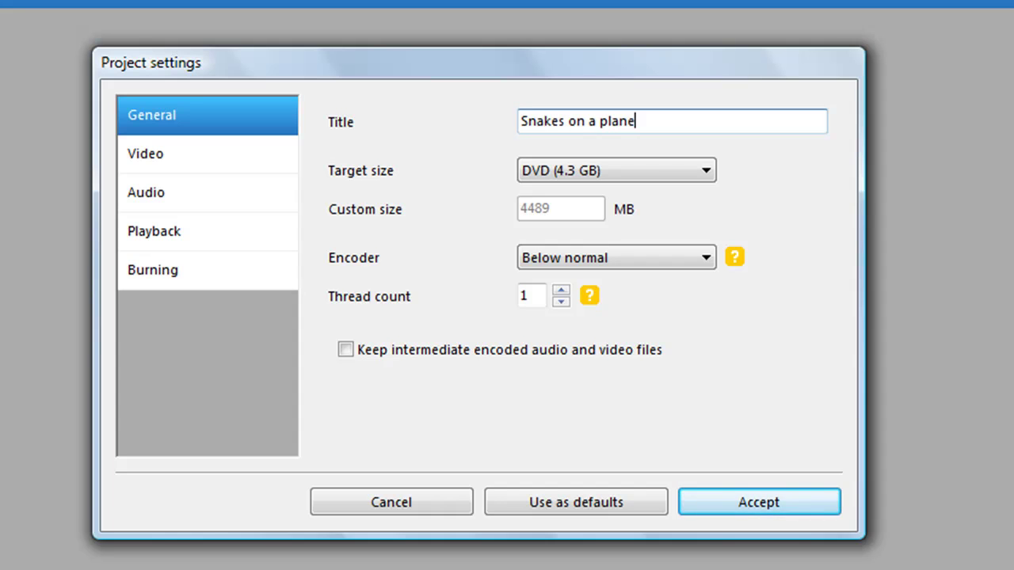
# Keep DVD (4.3 GB) as the target size and save the settings as defaults.
pyautogui.click(590, 176)
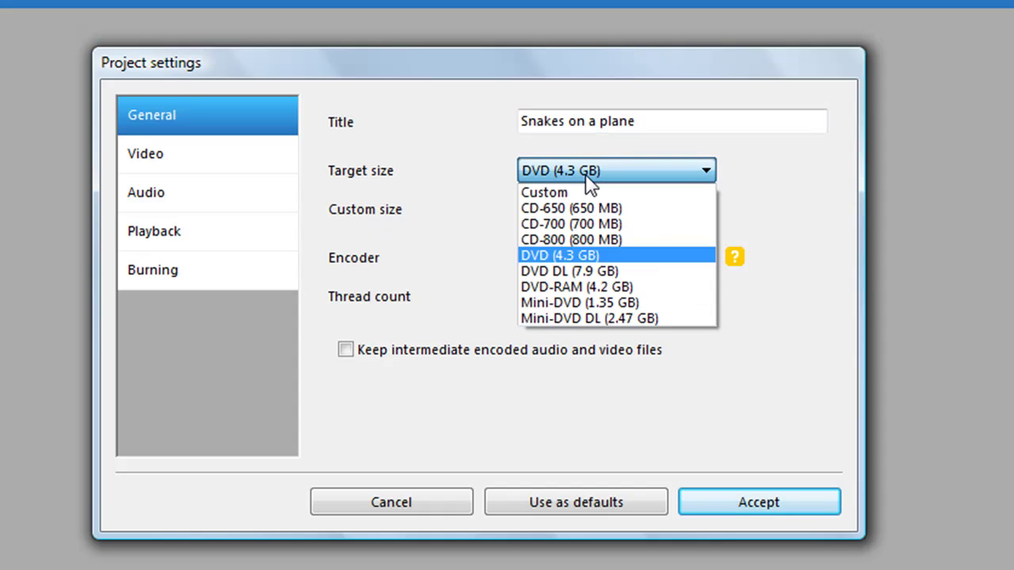
pyautogui.click(586, 176)
pyautogui.click(586, 176)
pyautogui.click(553, 260)
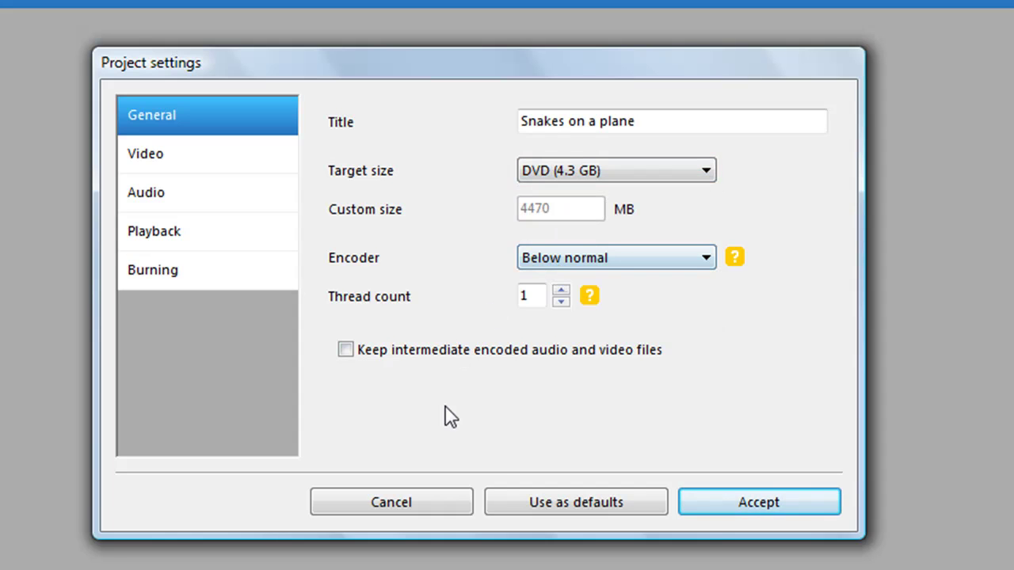
pyautogui.click(547, 514)
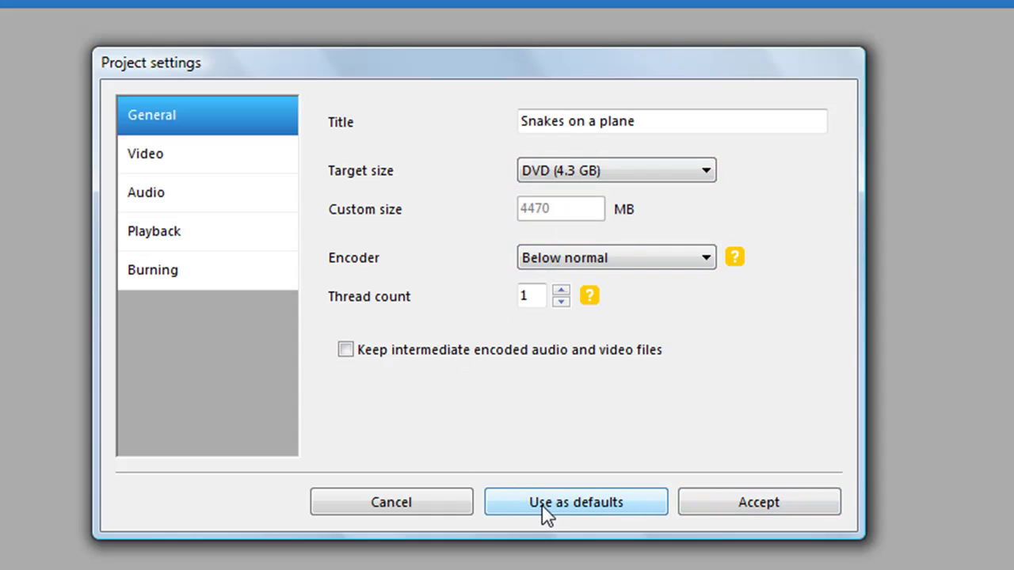
# Enable Burn project to disc and enter 'snakes on a pla' as the disc label.
pyautogui.click(200, 152)
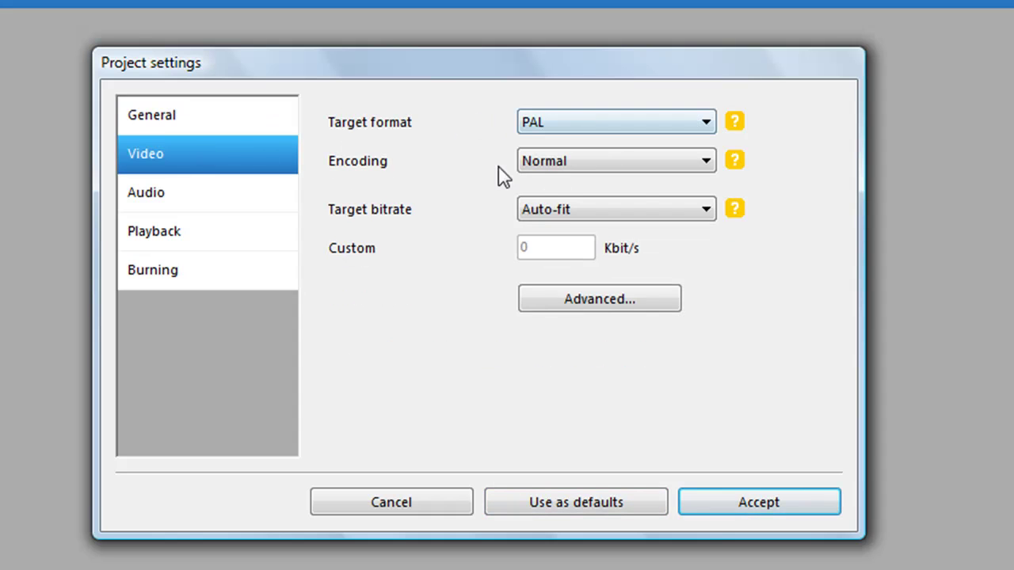
pyautogui.click(253, 202)
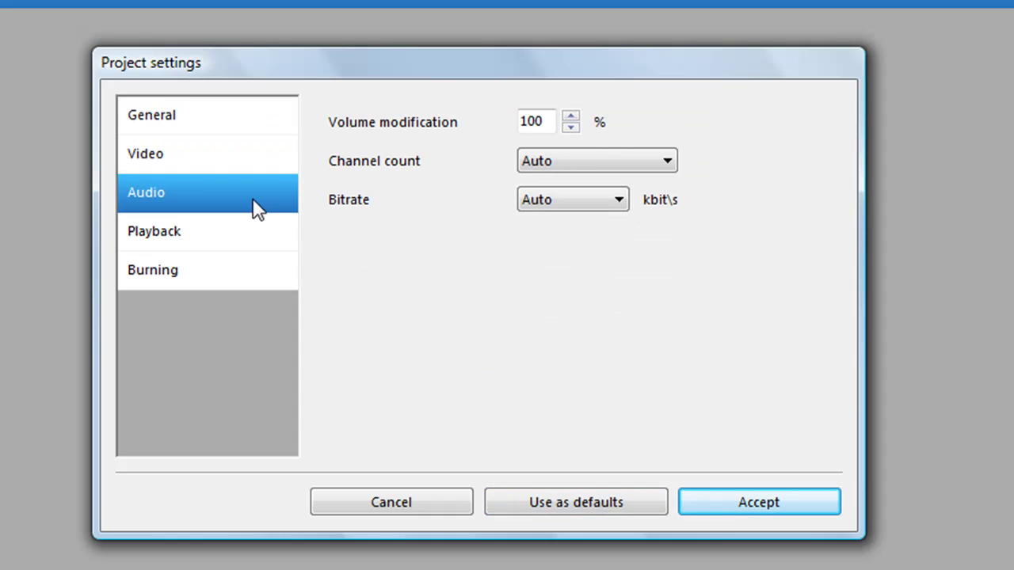
pyautogui.click(221, 274)
pyautogui.click(228, 242)
pyautogui.click(229, 279)
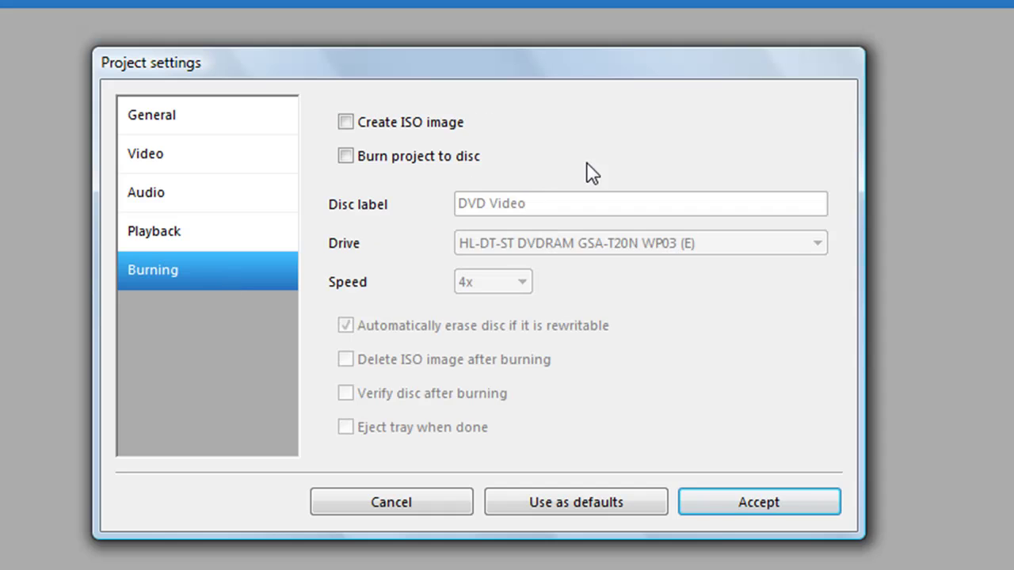
pyautogui.click(451, 159)
pyautogui.click(538, 203)
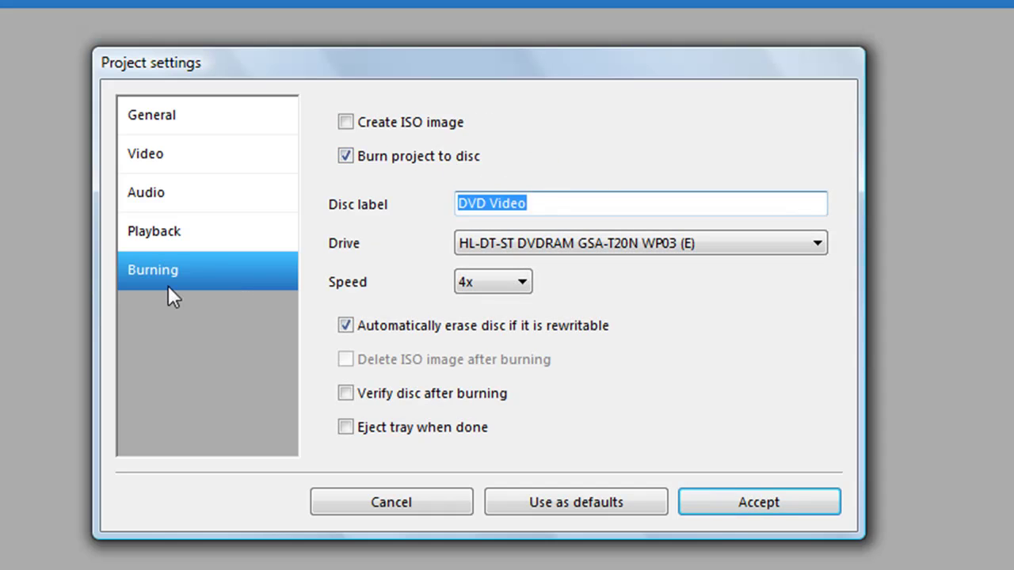
pyautogui.write('snakes on')
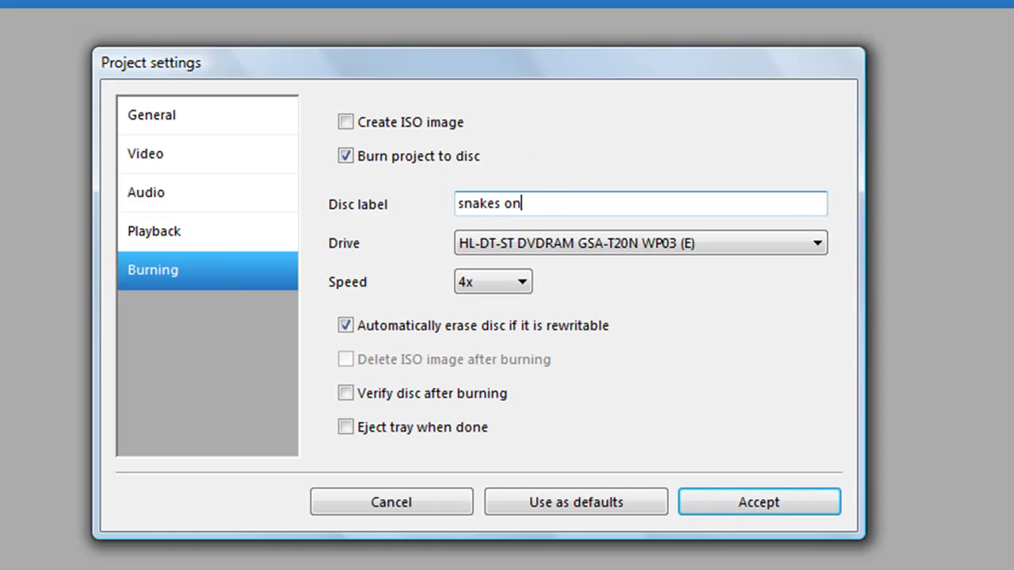
pyautogui.write(' a pla')
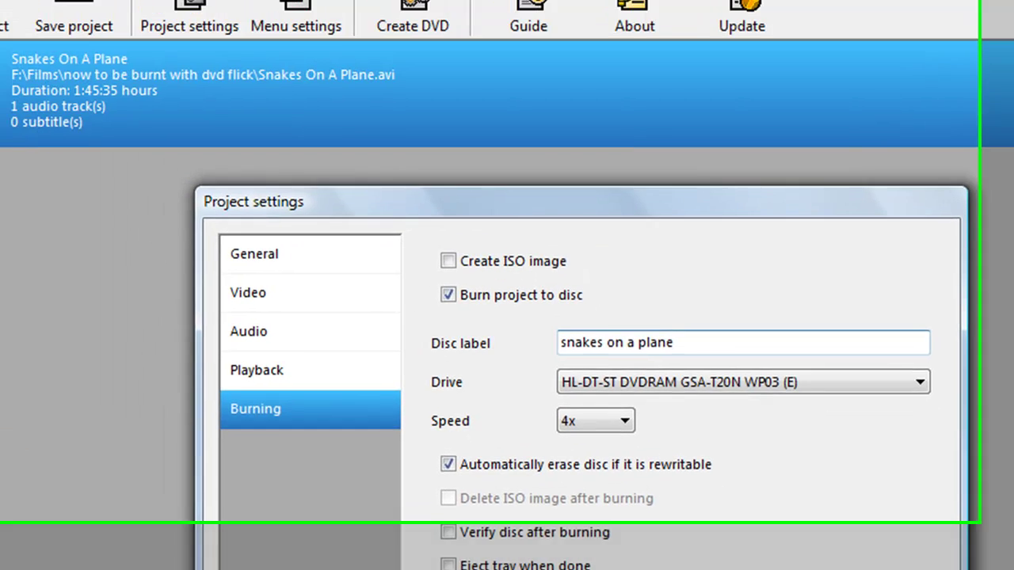
# Accept the project settings and apply the Simple Black menu template.
pyautogui.click(759, 502)
pyautogui.click(332, 60)
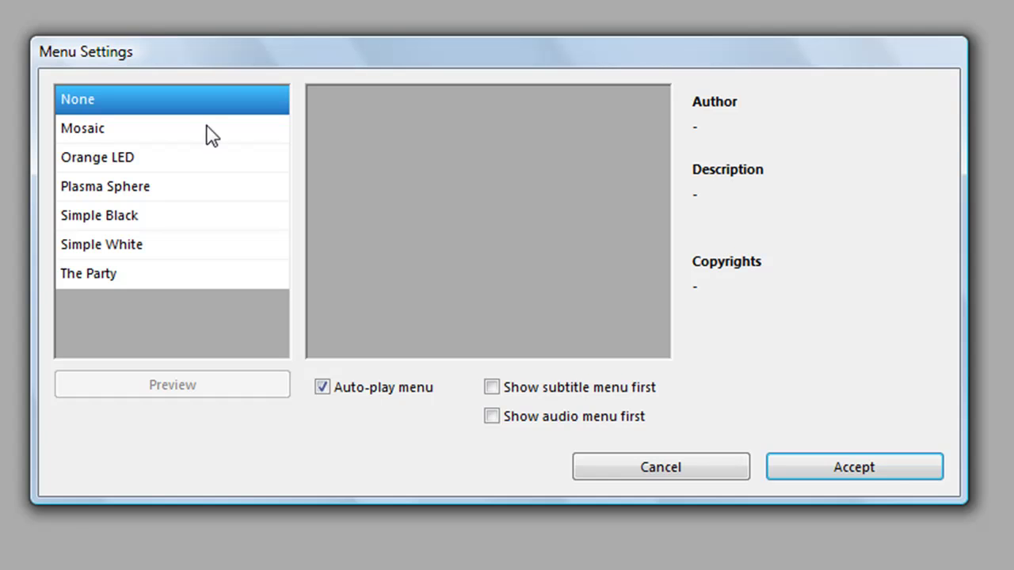
pyautogui.click(150, 135)
pyautogui.click(154, 166)
pyautogui.click(155, 226)
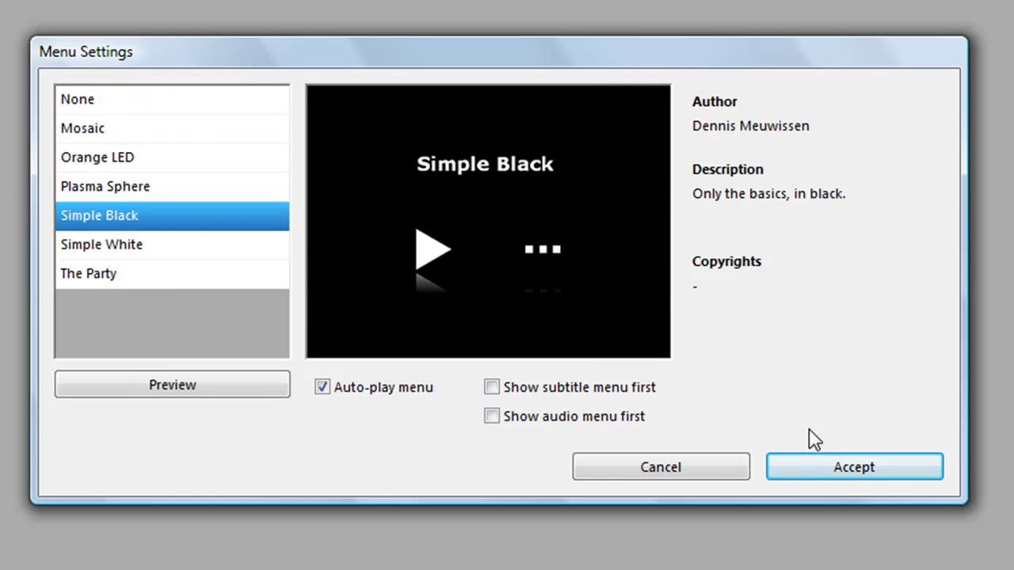
pyautogui.click(796, 477)
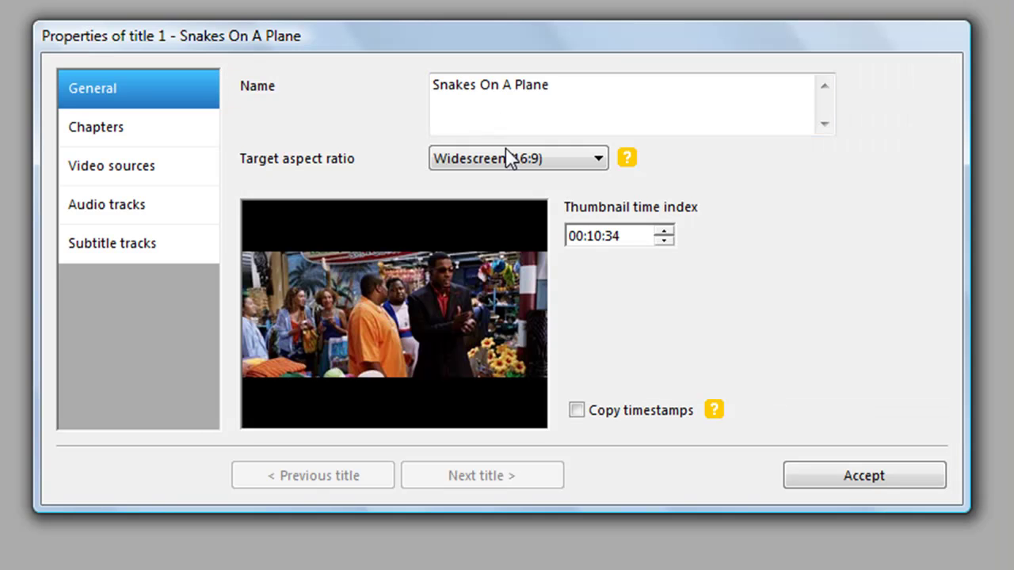
# Set the title's target aspect ratio to Widescreen (16:9).
pyautogui.click(515, 160)
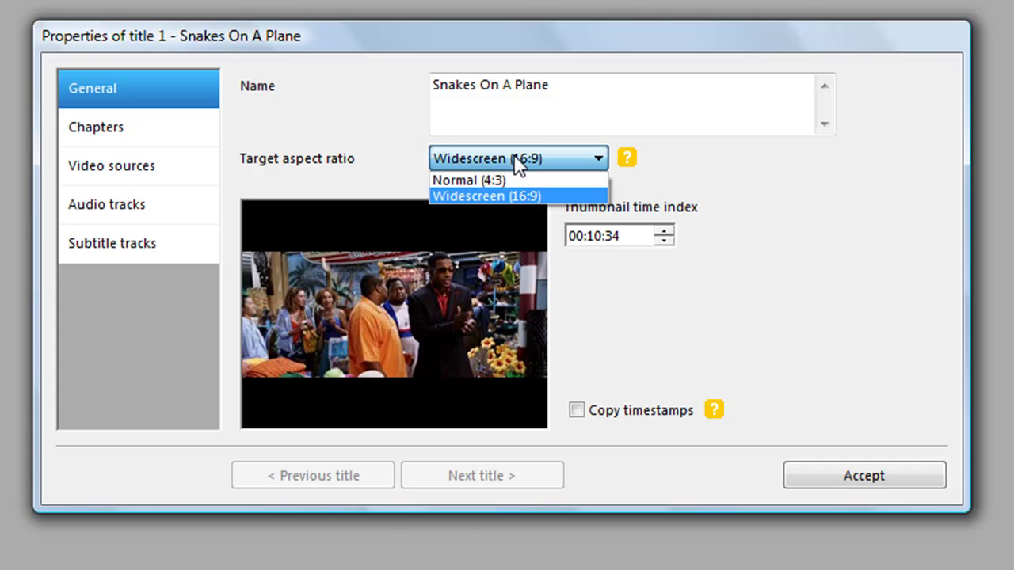
pyautogui.click(520, 181)
pyautogui.click(519, 163)
pyautogui.click(515, 197)
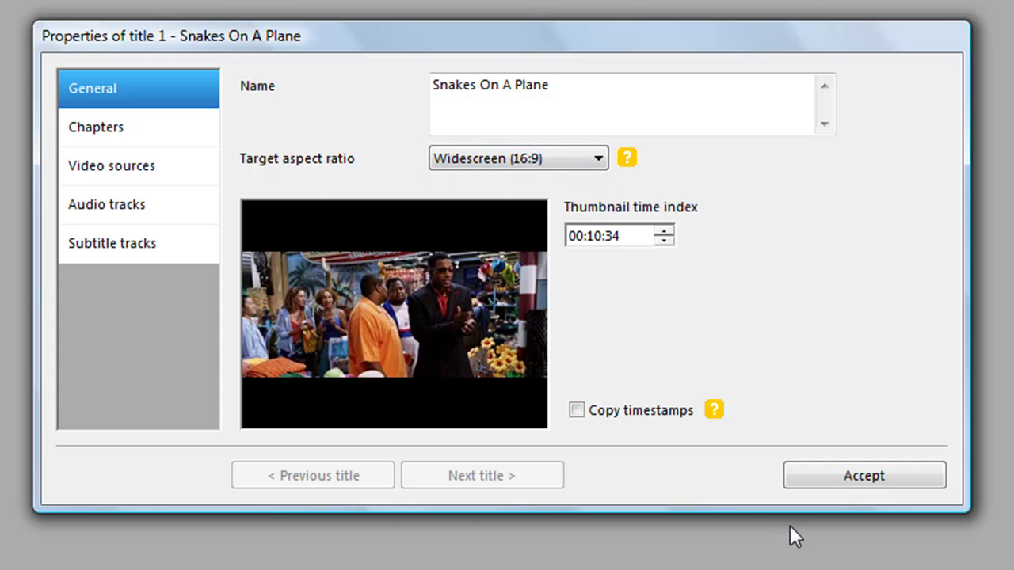
# Turn on chapters at a regular minute interval and accept the title properties.
pyautogui.click(195, 133)
pyautogui.click(327, 98)
pyautogui.click(501, 91)
pyautogui.click(471, 175)
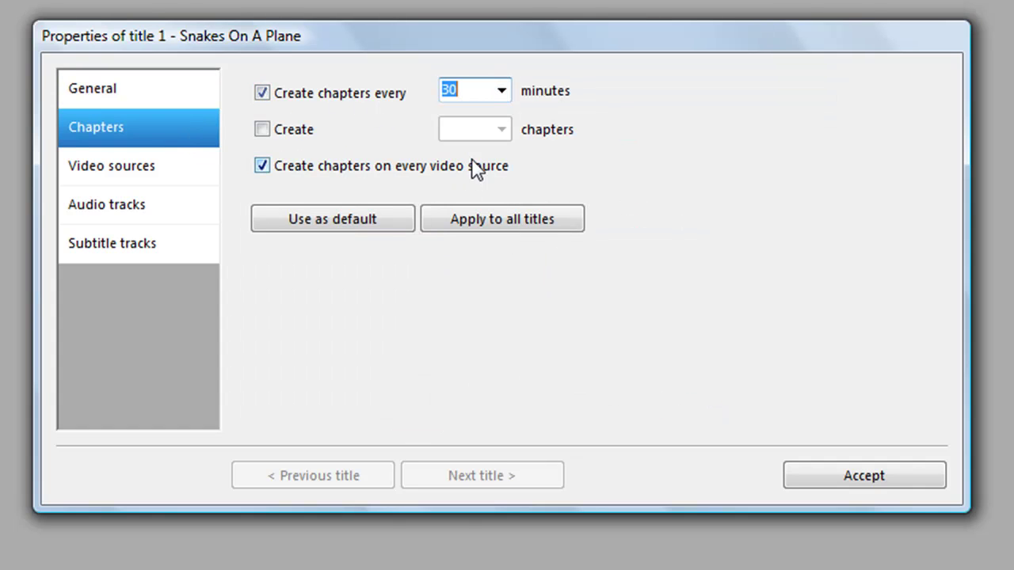
pyautogui.click(498, 92)
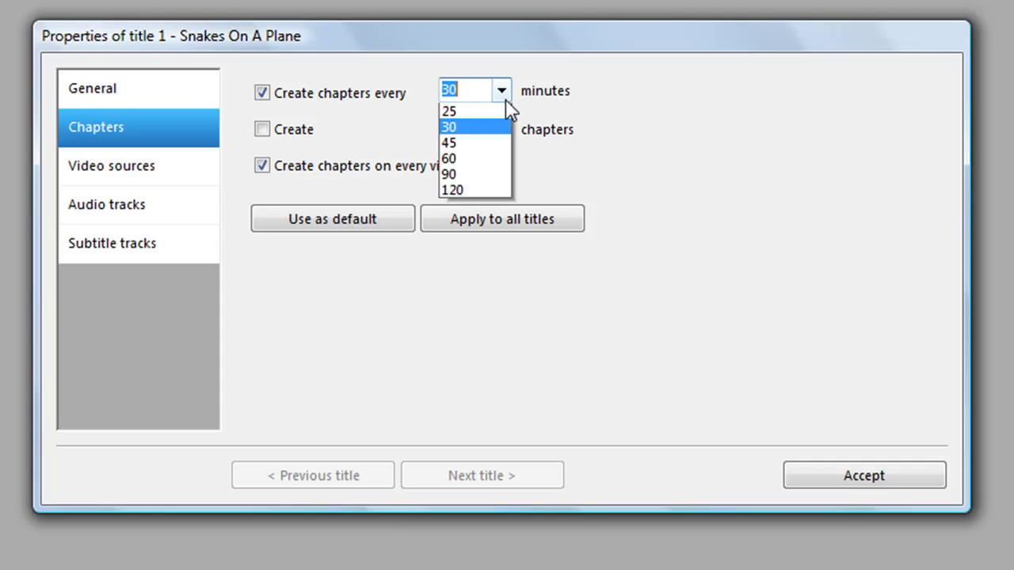
pyautogui.click(496, 130)
pyautogui.click(823, 485)
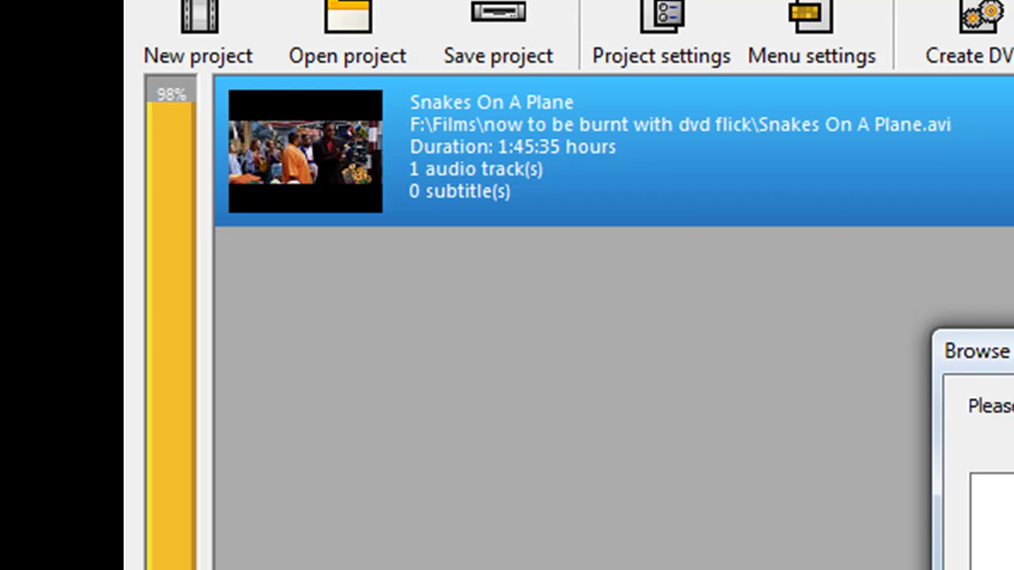
# Try a CD-800 target size, then review the Simple Black menu settings.
pyautogui.click(697, 21)
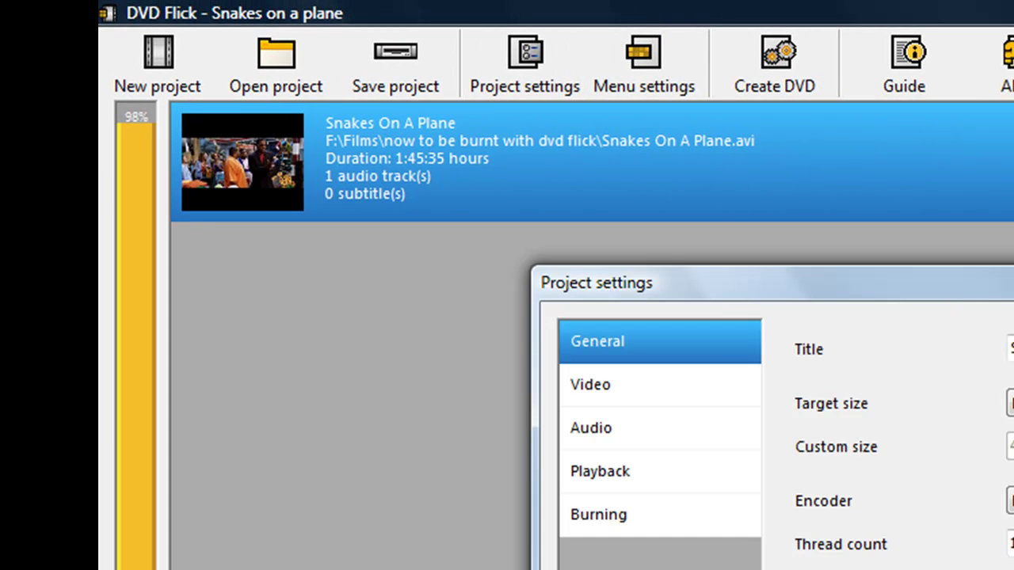
pyautogui.click(1010, 403)
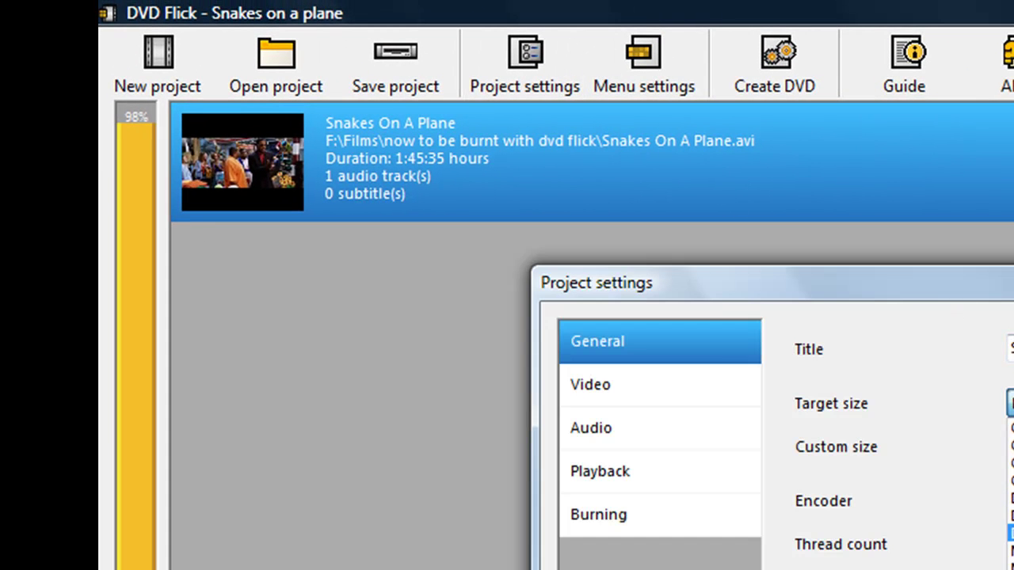
pyautogui.click(1010, 432)
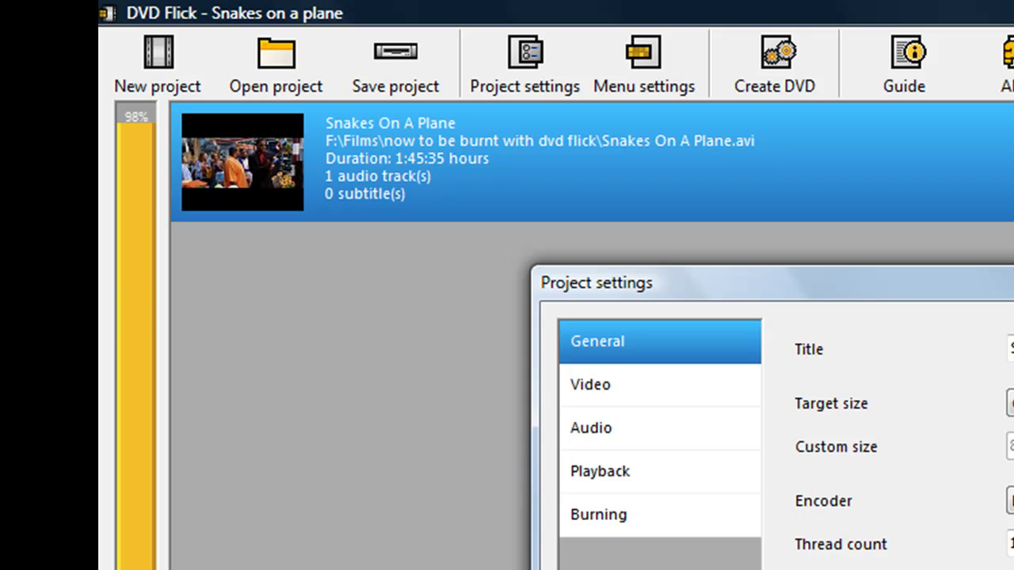
pyautogui.press('Return')
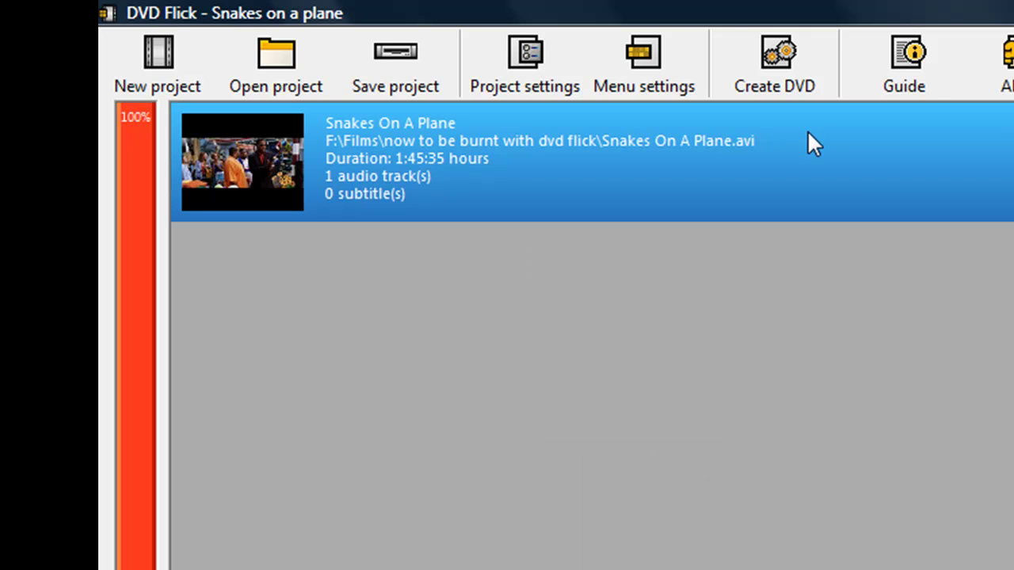
pyautogui.click(642, 64)
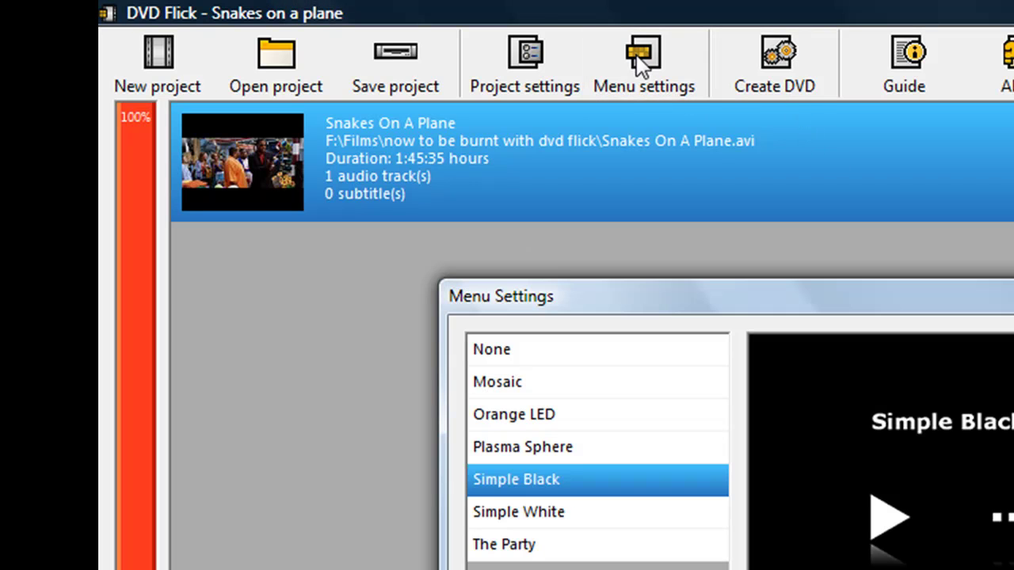
pyautogui.press('Return')
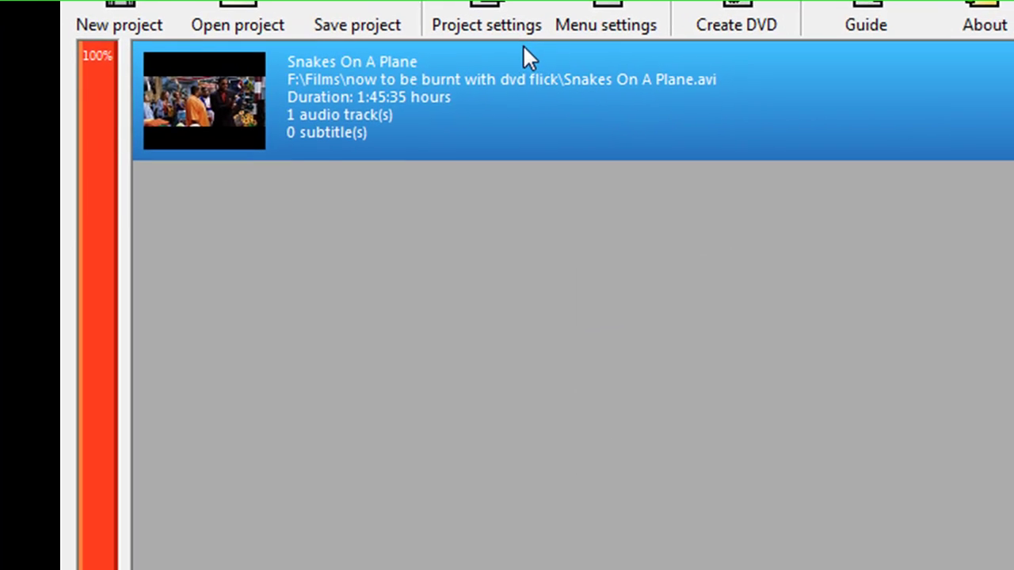
# Set the project target size back to DVD, with 4470 custom size.
pyautogui.click(553, 84)
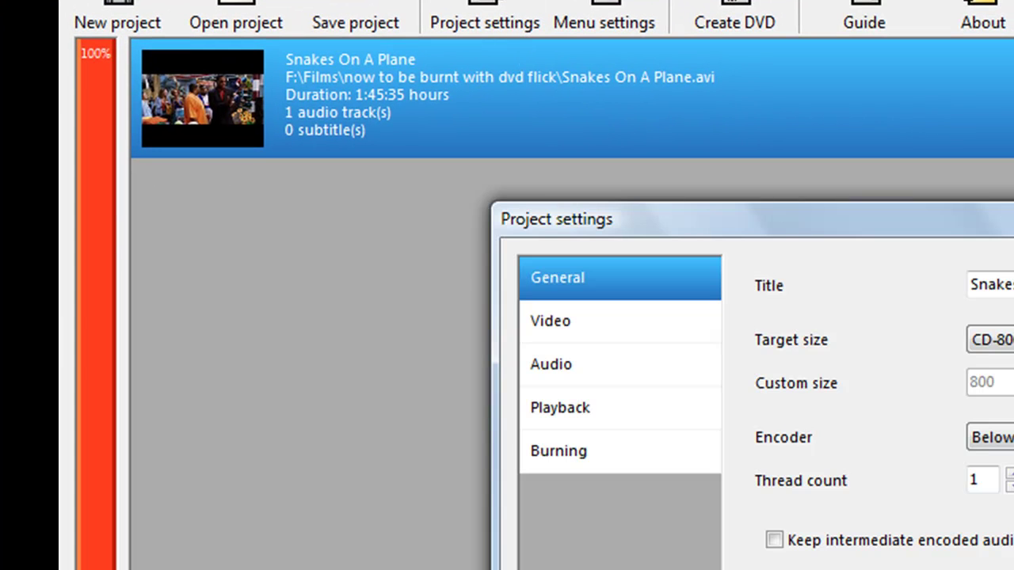
pyautogui.hotkey('alt', 'Down')
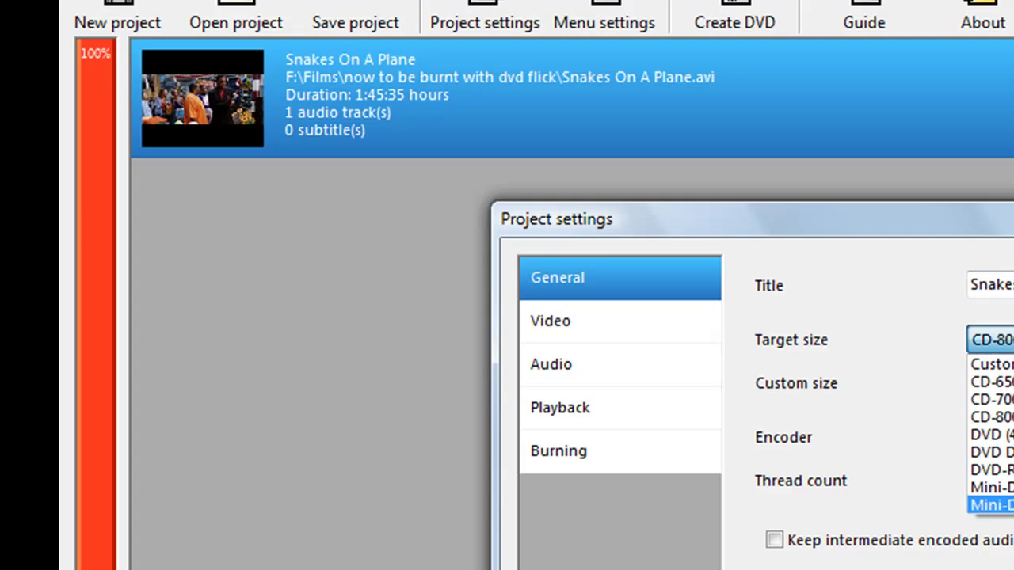
pyautogui.press('Return')
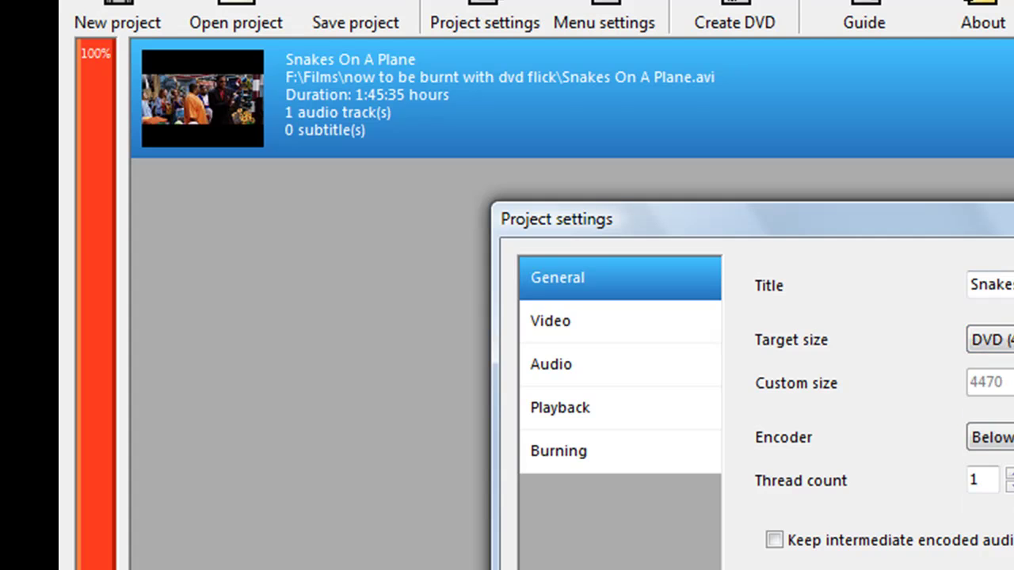
pyautogui.press('Return')
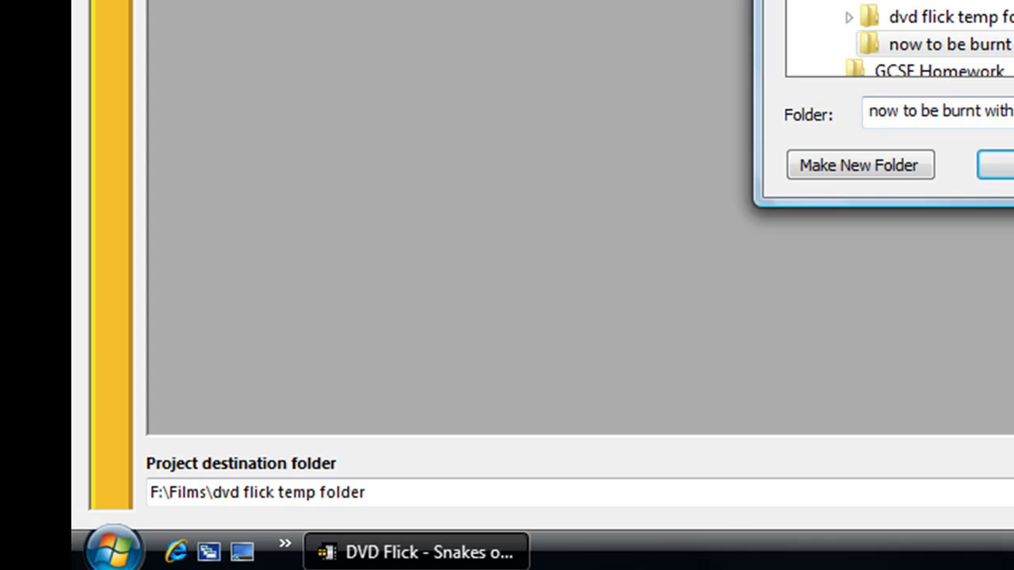
# Output to F:\Films\now to be burnt with dvd flick and start creating the DVD.
pyautogui.click(996, 165)
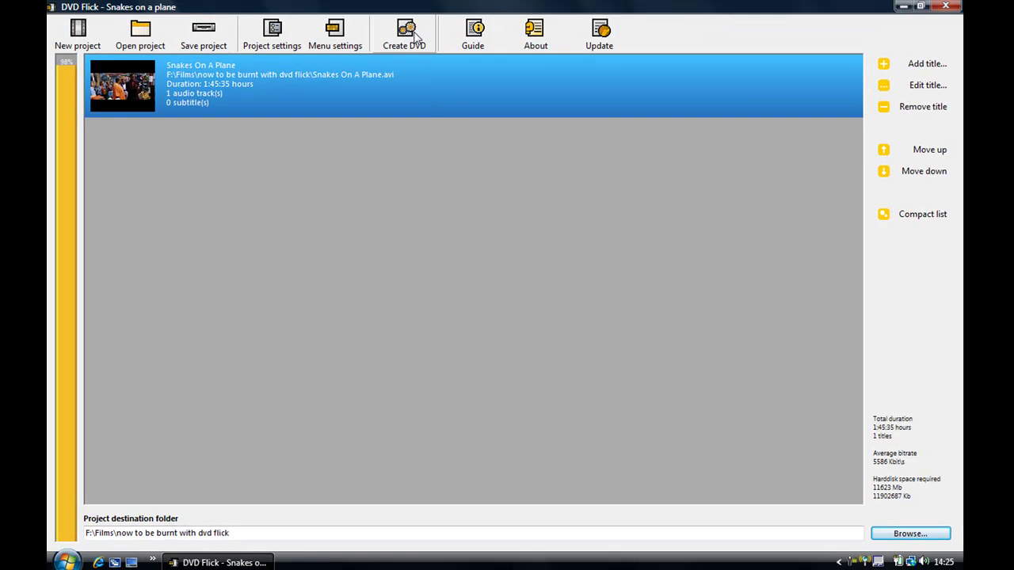
pyautogui.click(407, 35)
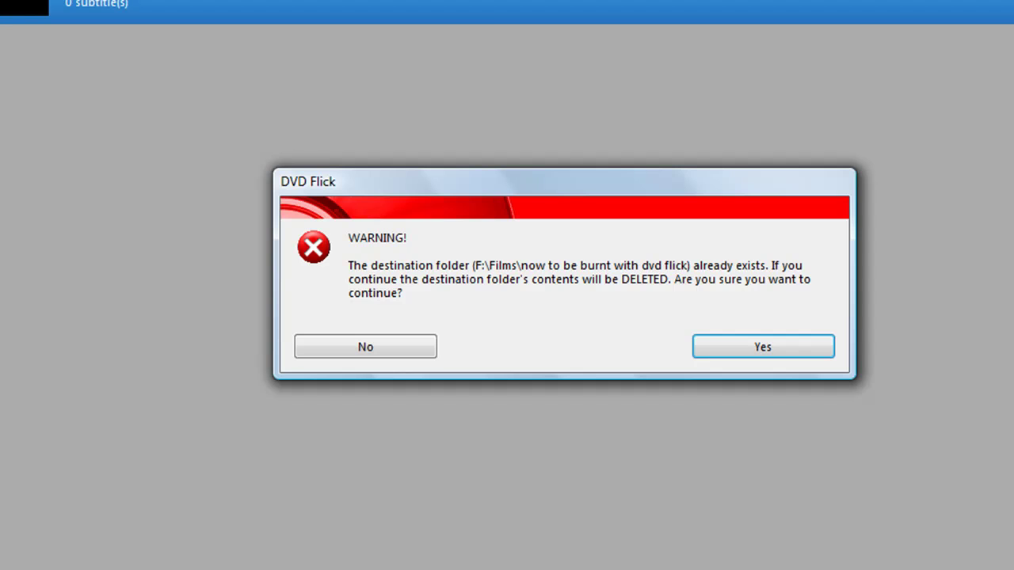
pyautogui.click(790, 347)
pyautogui.click(763, 338)
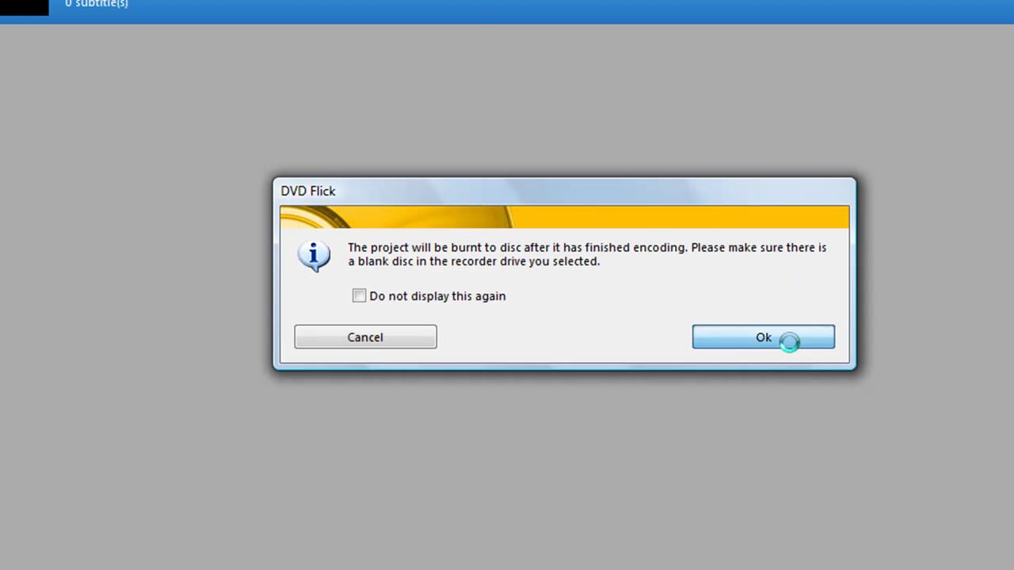